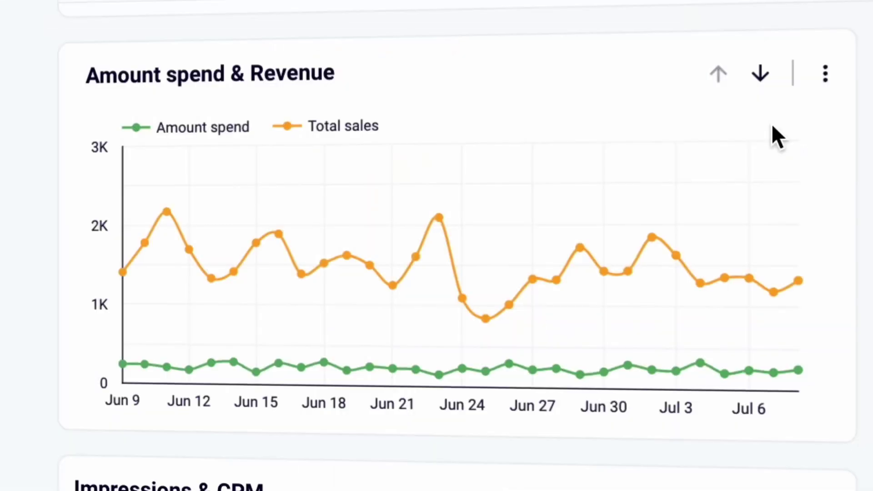
Drill the spend-and-revenue chart down to weeks, then launch the Coupler.io importer from the Readme
click(759, 89)
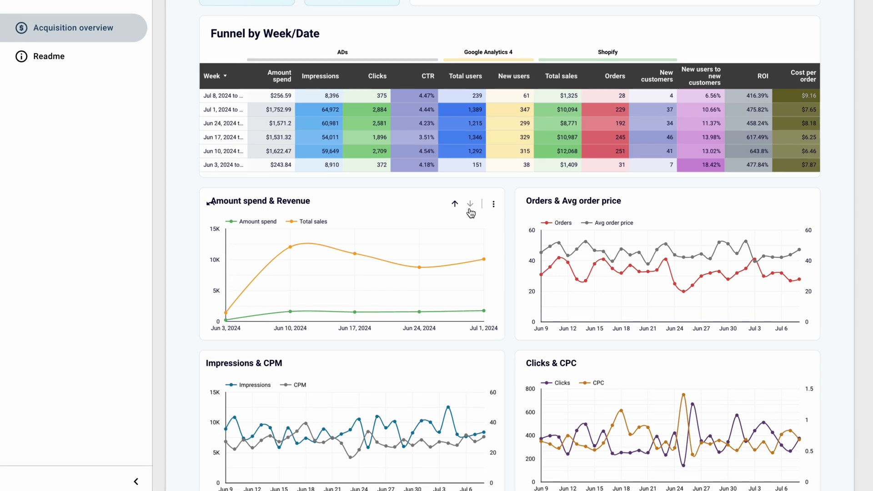
click(92, 56)
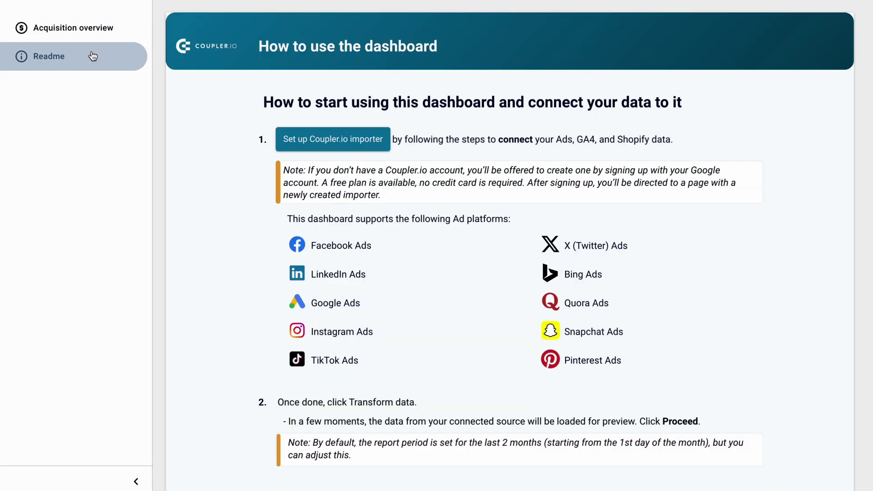
click(283, 137)
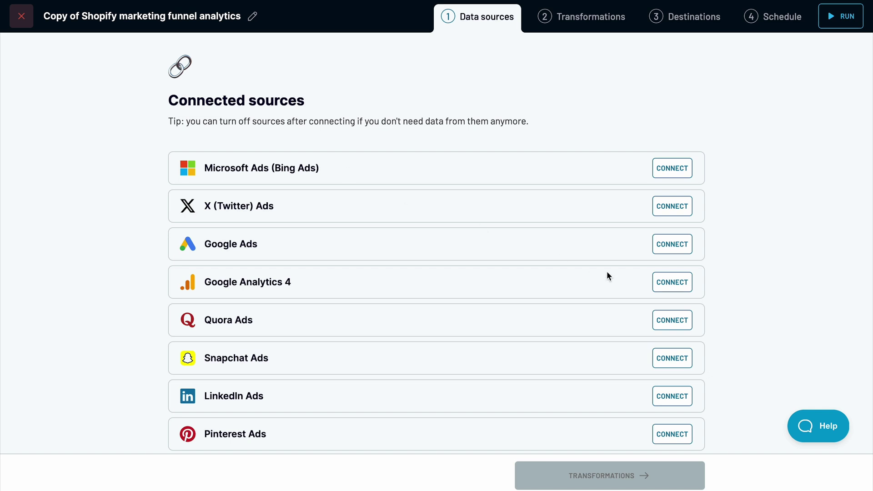
Connect the Google Analytics 4 source using the Coupler.io analytics account and GA4 property
click(653, 286)
click(521, 210)
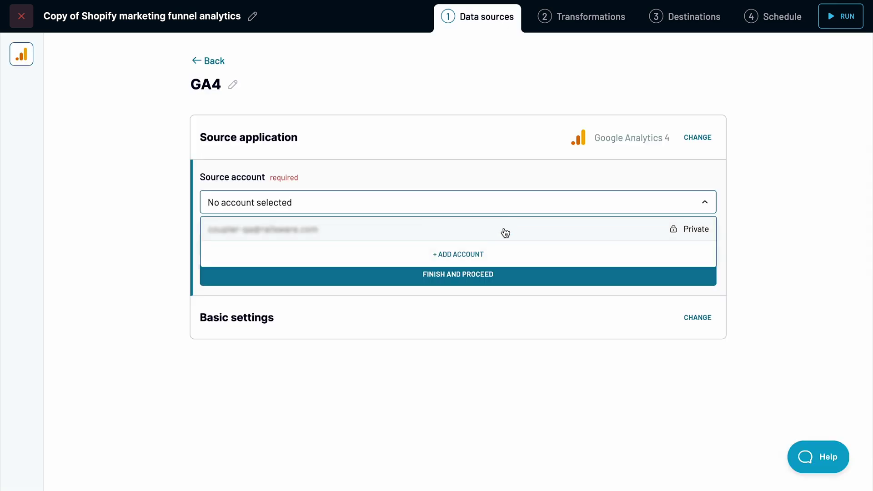
click(505, 230)
click(503, 239)
click(474, 268)
click(452, 294)
click(417, 346)
click(391, 392)
click(390, 409)
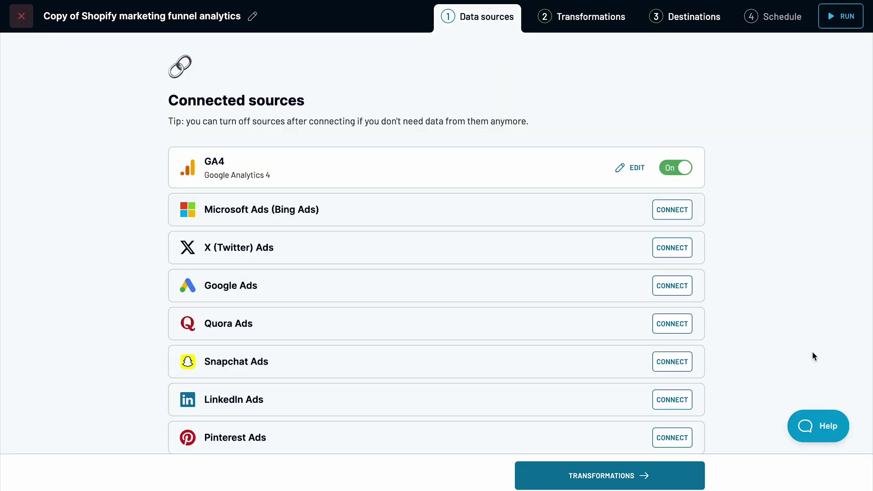
Connect the Shopify source by linking the store account with its shop name
scroll(813, 355, down, 5)
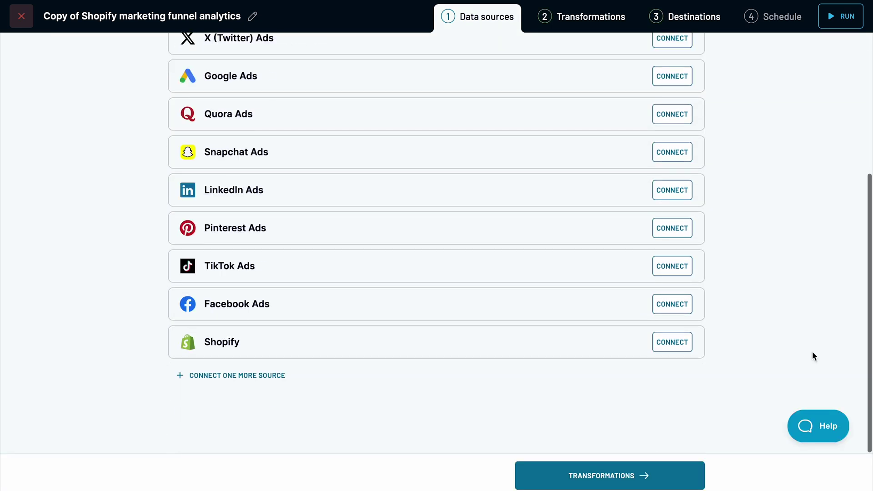
click(677, 345)
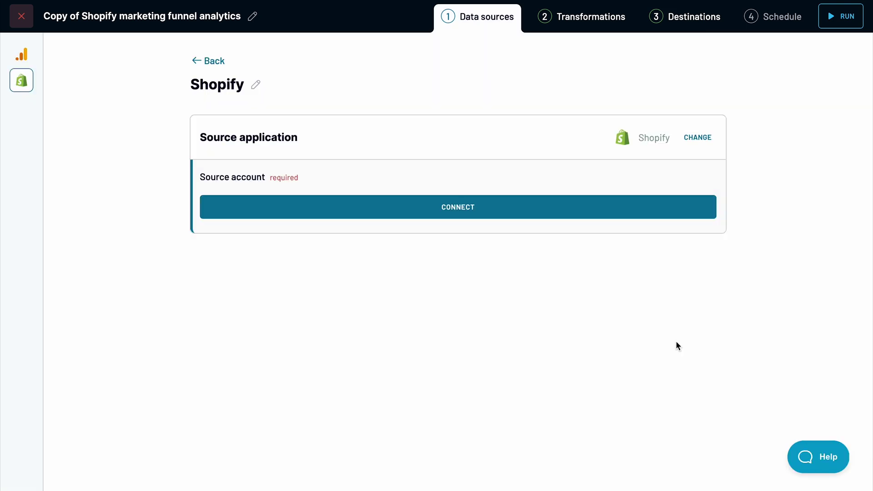
click(450, 214)
click(379, 156)
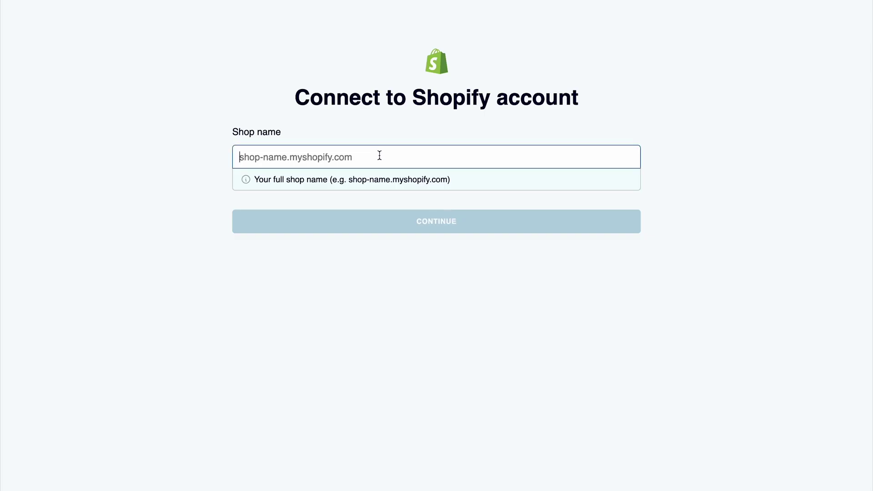
text(sf-sandwiches.myshopify.com)
click(404, 220)
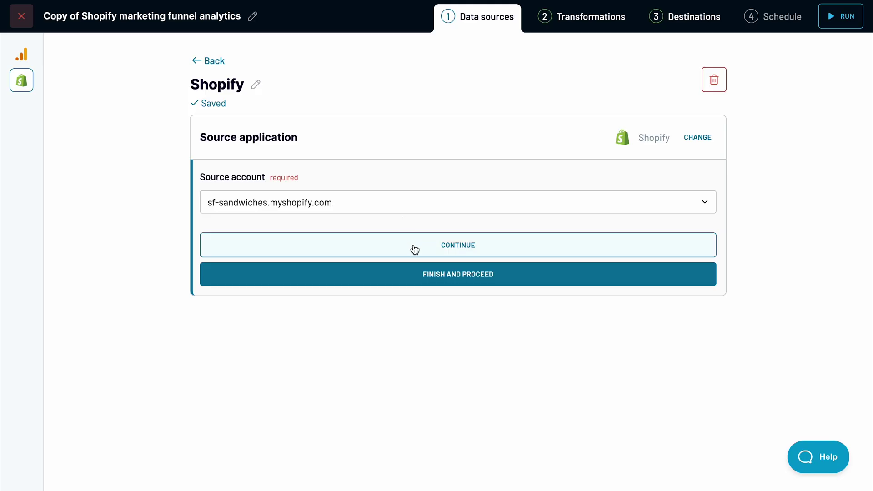
click(413, 246)
Connect the Facebook Ads source with the Coupler.io Ad Account, then proceed to Transformations
scroll(414, 248, down, 4)
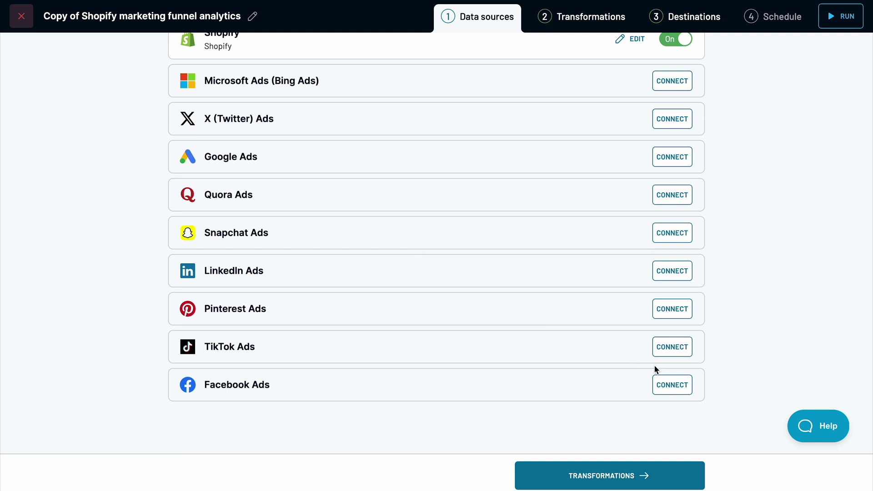
click(664, 383)
click(445, 205)
click(446, 228)
click(439, 266)
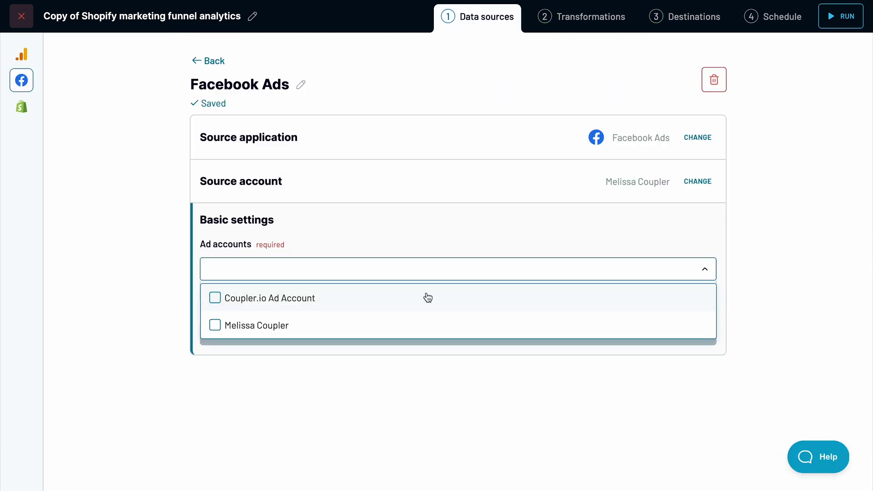
click(428, 298)
click(437, 336)
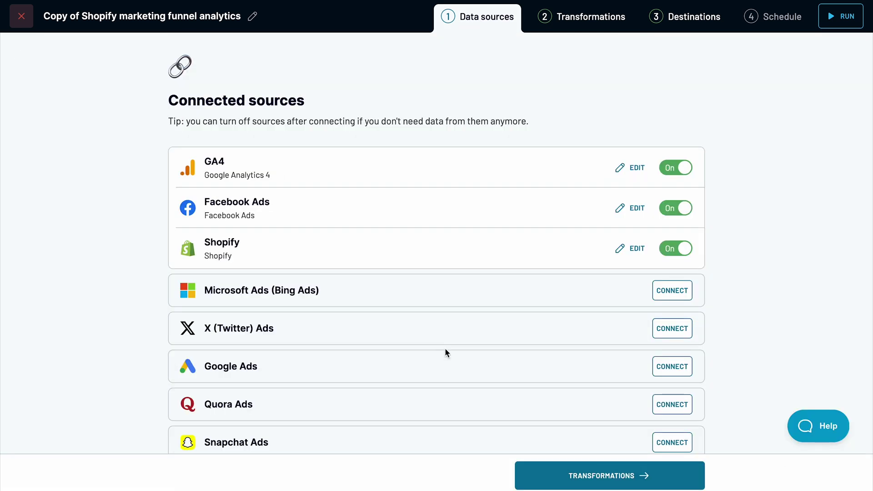
click(570, 474)
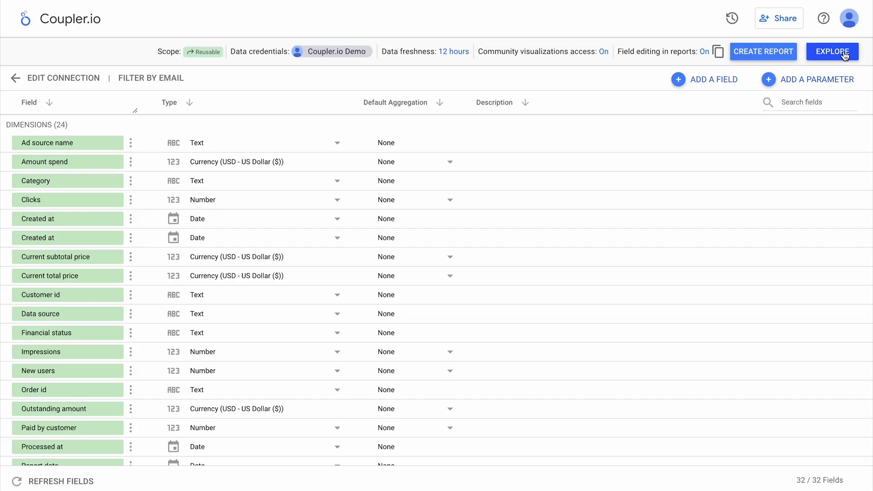
Create a report from the Coupler.io data source and go to the Sales Funnel by Country page
click(777, 53)
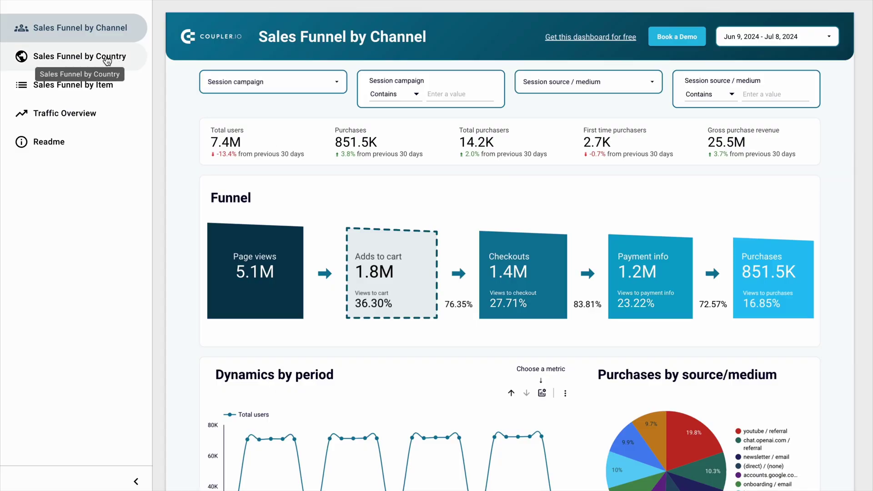
click(73, 56)
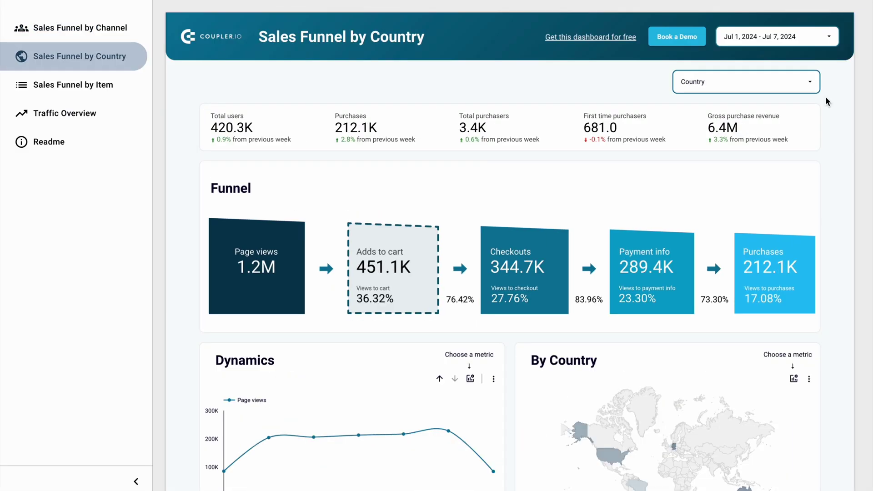
Filter the country funnel to United States only, then view the Traffic Overview charts
click(796, 86)
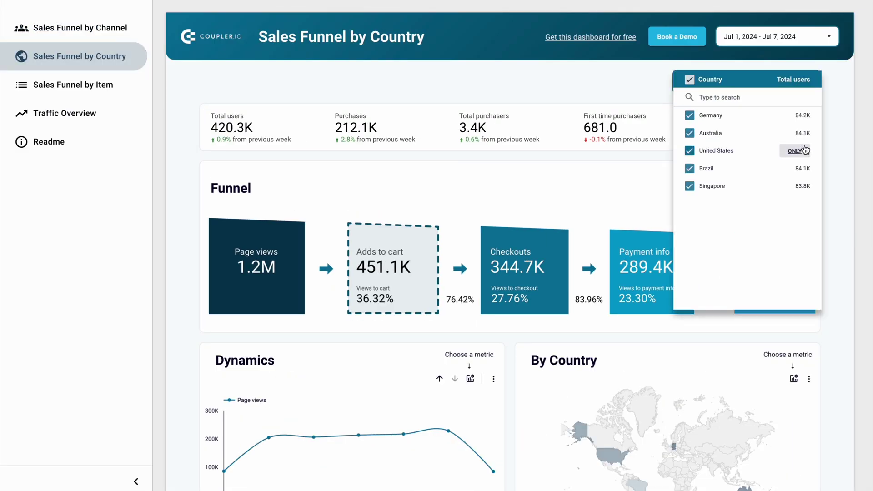
click(796, 151)
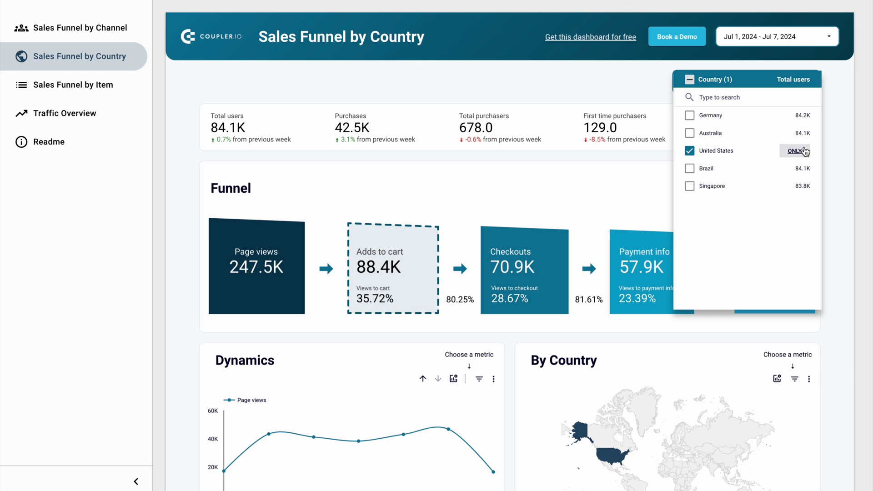
click(90, 112)
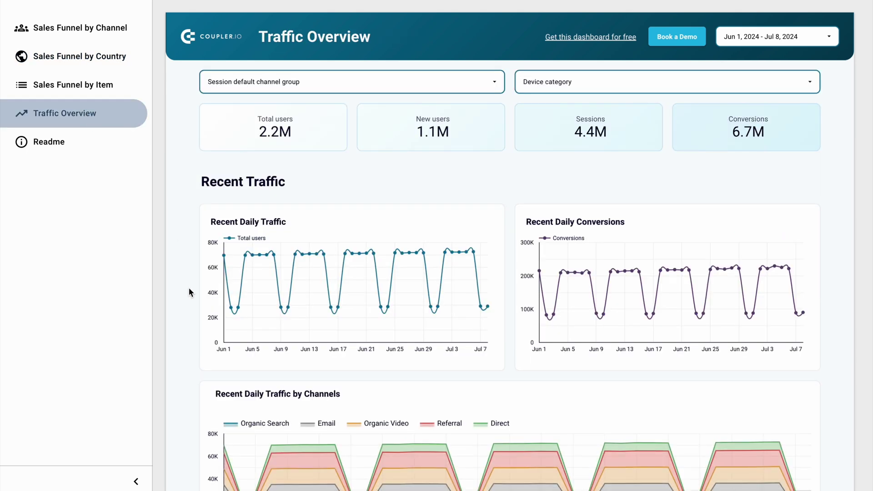
scroll(189, 289, down, 8)
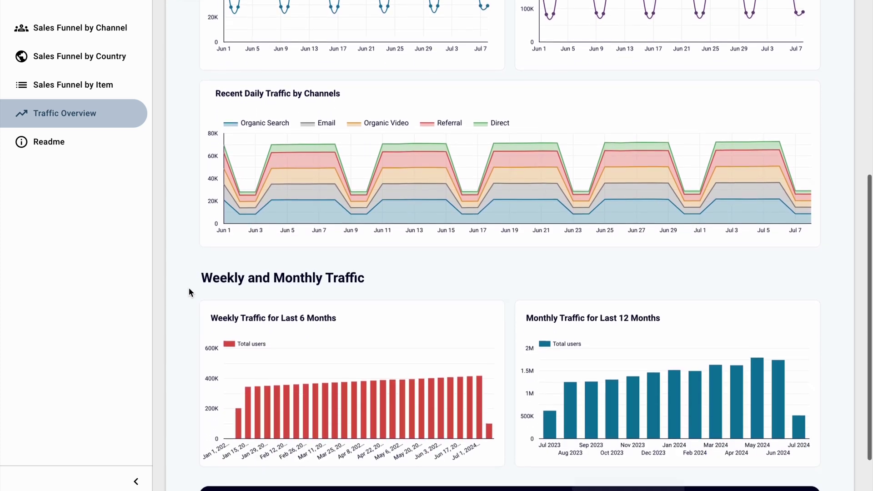